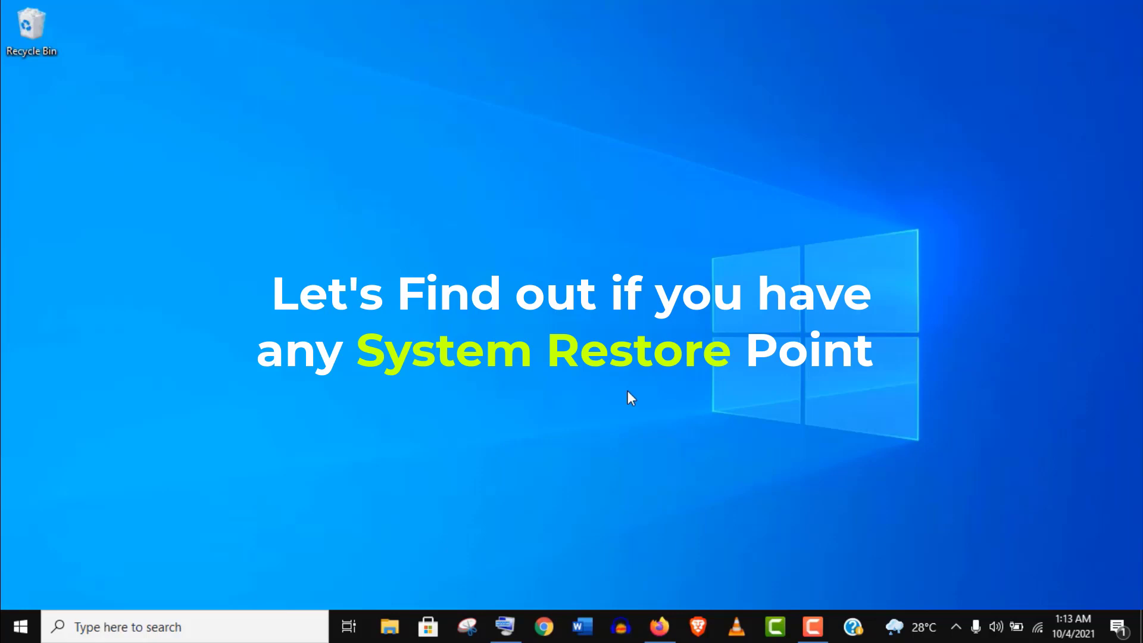
# Run rstrui from a centred Run dialog to launch System Restore, which reports protection off
pyautogui.press('super+r')
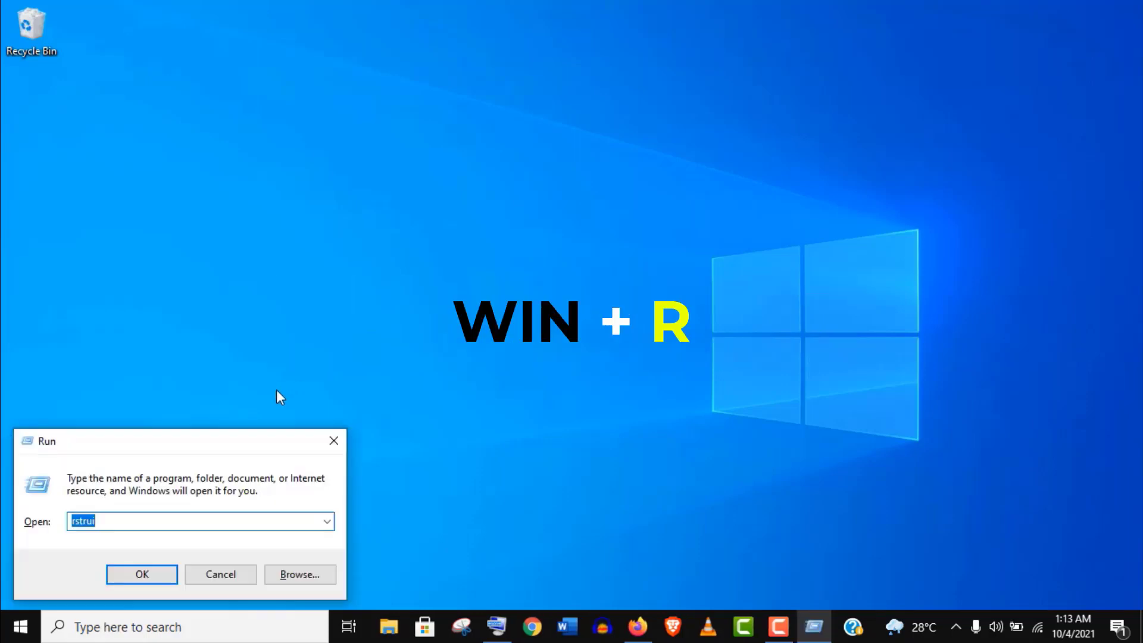
pyautogui.moveTo(199, 443); pyautogui.dragTo(576, 248)
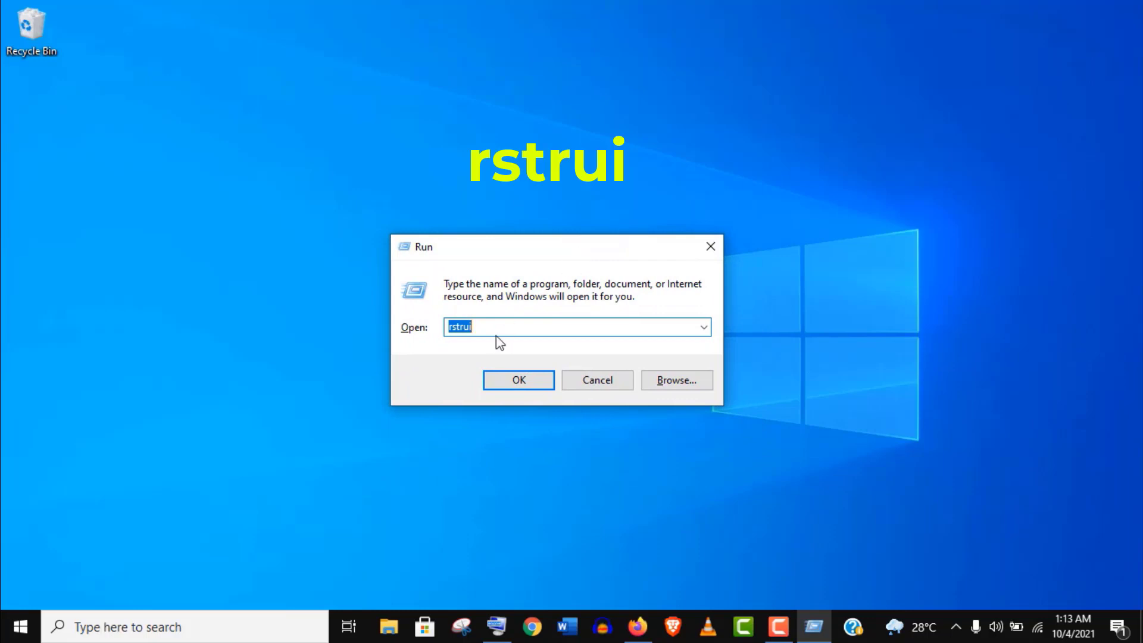
pyautogui.click(490, 327)
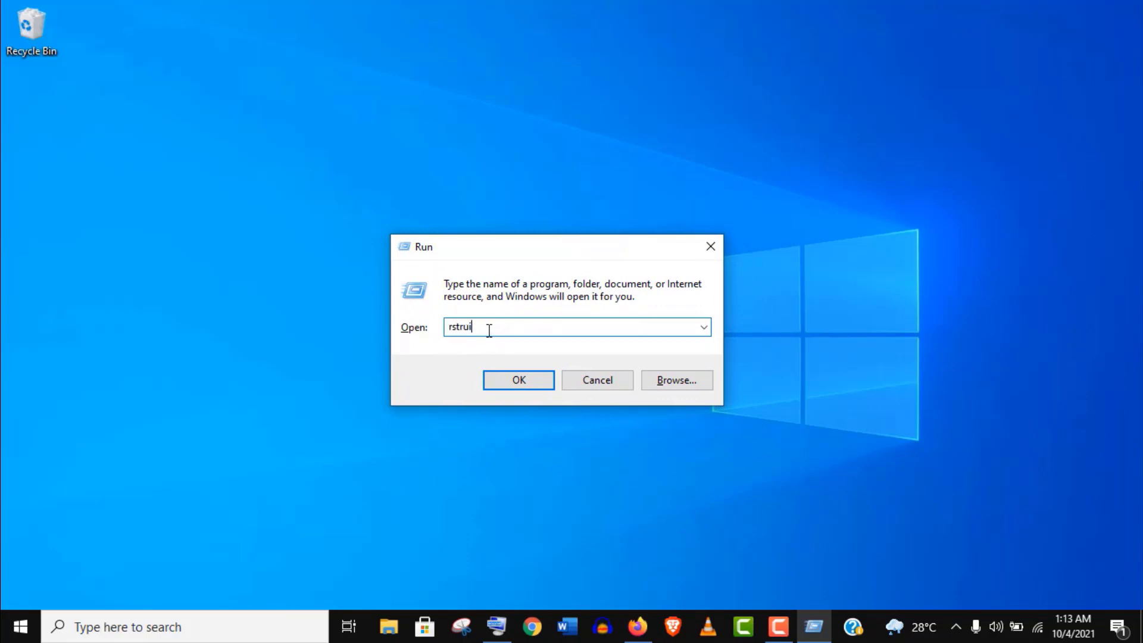
pyautogui.click(517, 383)
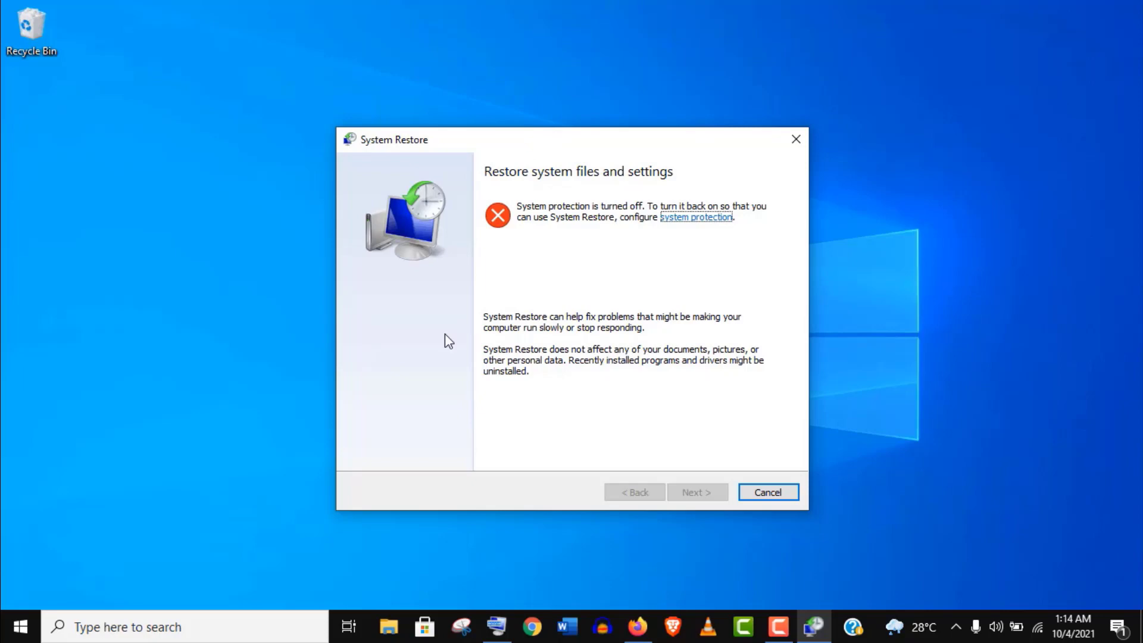
# Open 'Create a restore point' from search, moving the restore wizard aside and centring System Properties
pyautogui.click(306, 620)
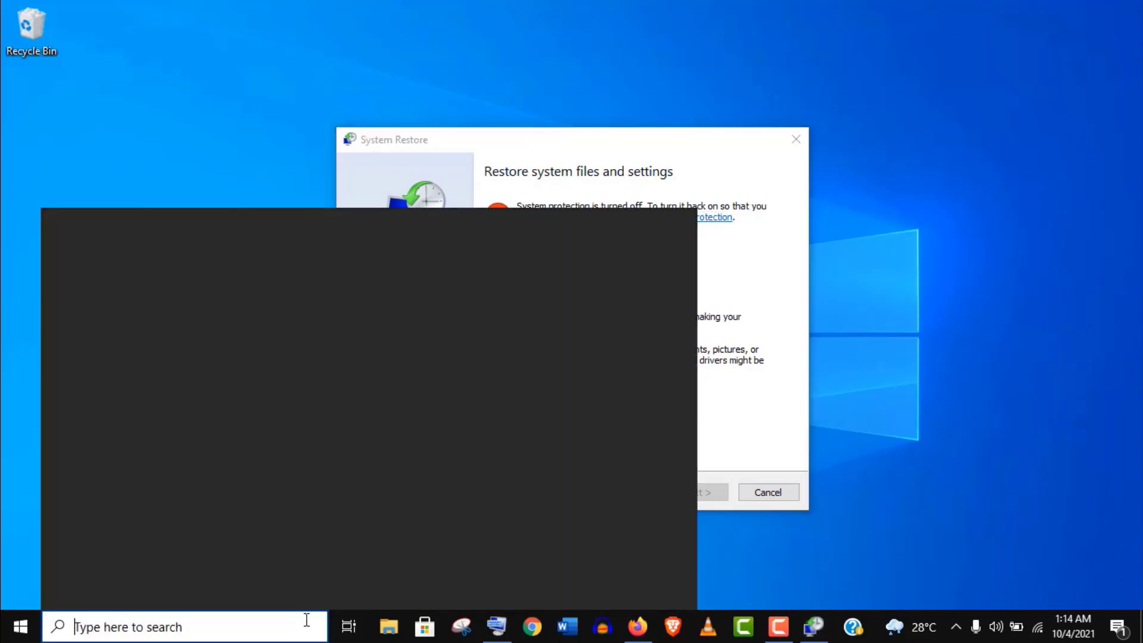
pyautogui.write('Create a restore point')
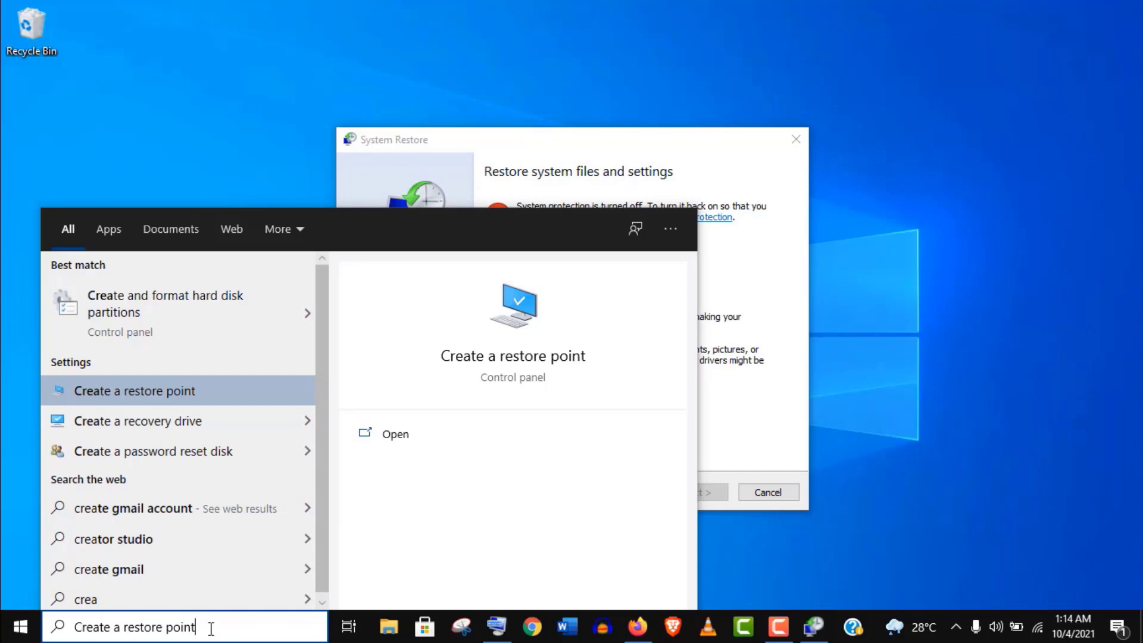
pyautogui.click(202, 390)
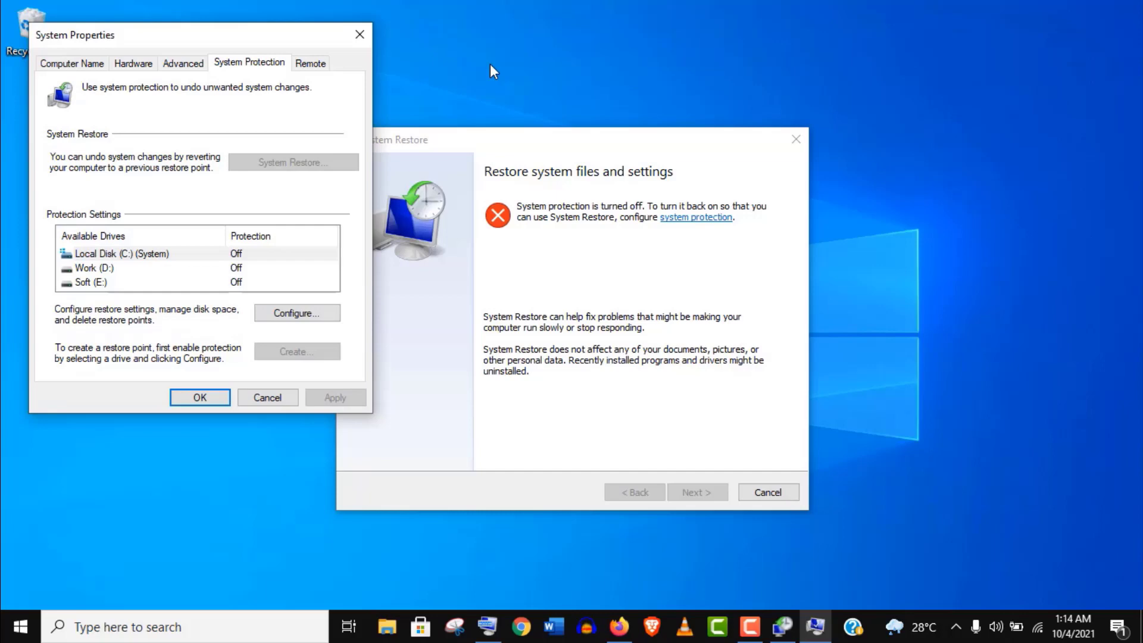
pyautogui.moveTo(457, 139)
pyautogui.mouseDown()
pyautogui.moveTo(755, 96)
pyautogui.moveTo(650, 83)
pyautogui.mouseUp()
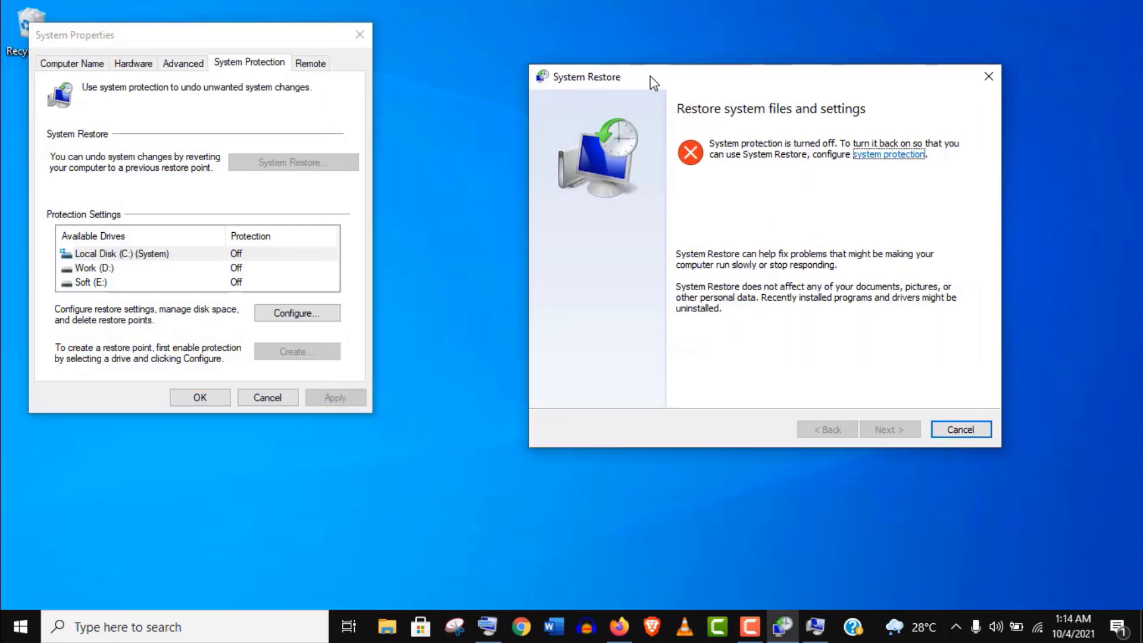
pyautogui.moveTo(255, 41); pyautogui.dragTo(351, 103)
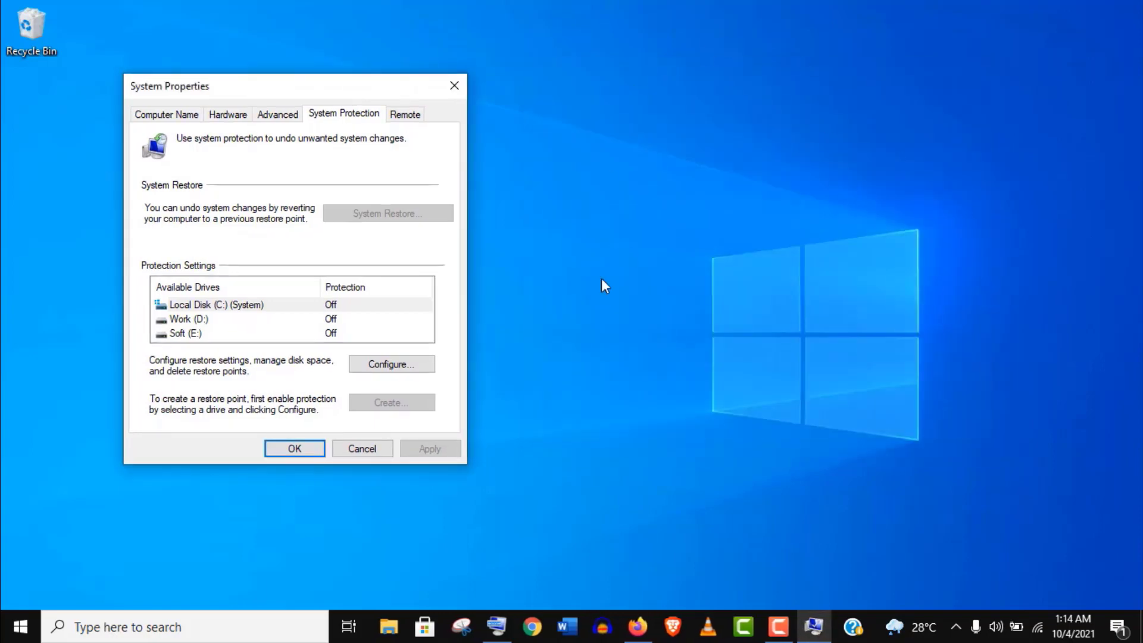
pyautogui.moveTo(344, 97); pyautogui.dragTo(647, 84)
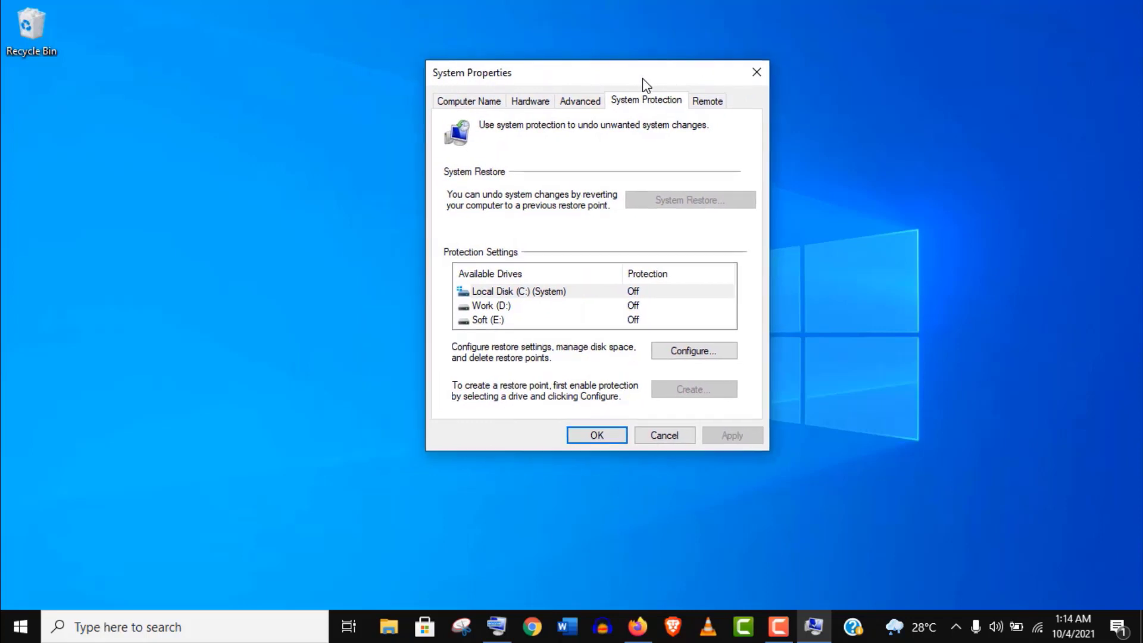
# Turn on protection for Local Disk (C:) with 3% (5.86 GB) max usage and apply
pyautogui.click(561, 296)
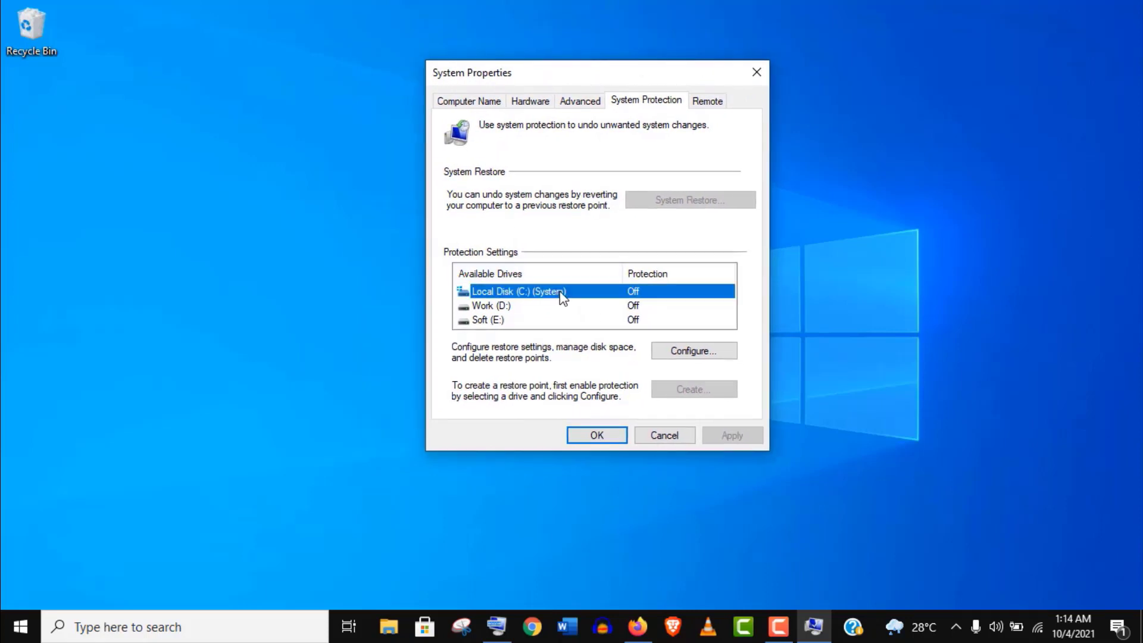
pyautogui.click(690, 353)
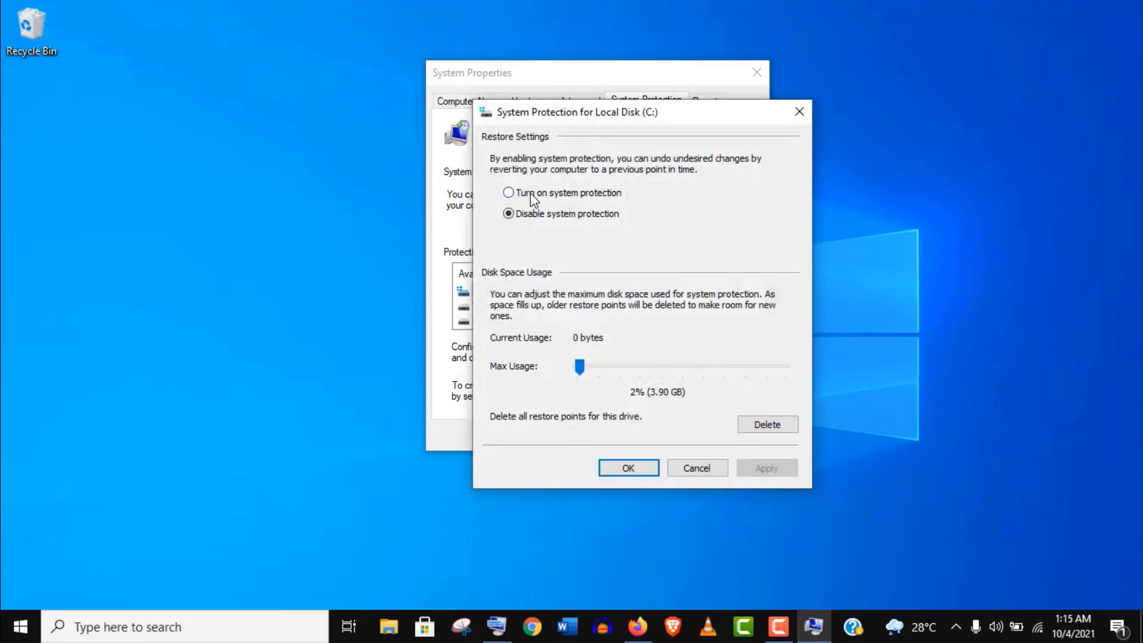
pyautogui.click(530, 194)
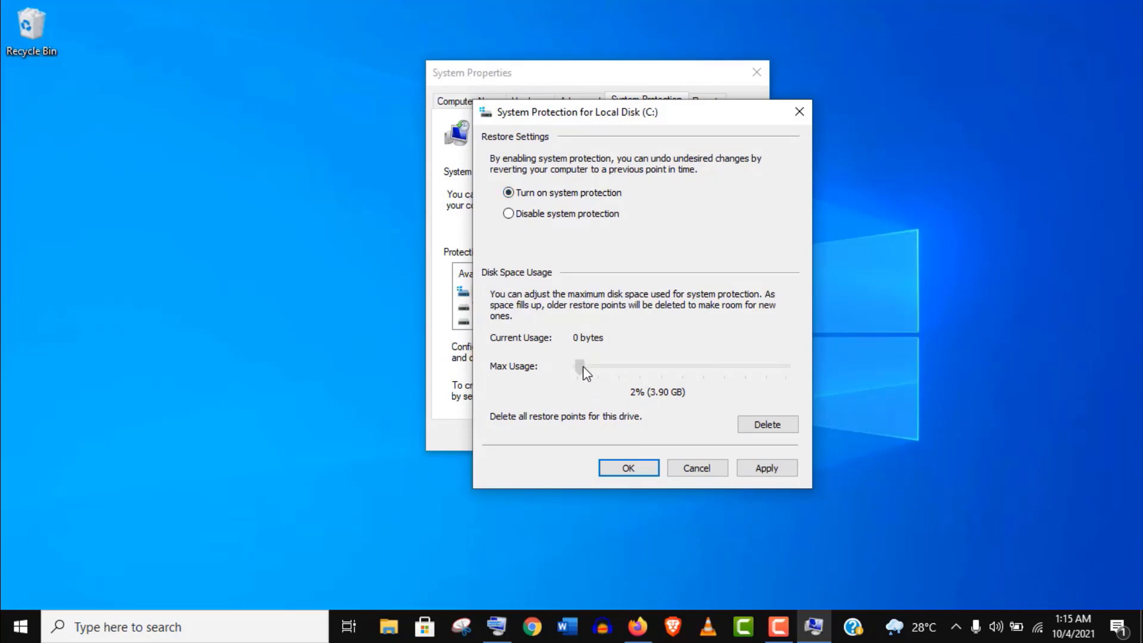
pyautogui.click(640, 382)
pyautogui.click(753, 467)
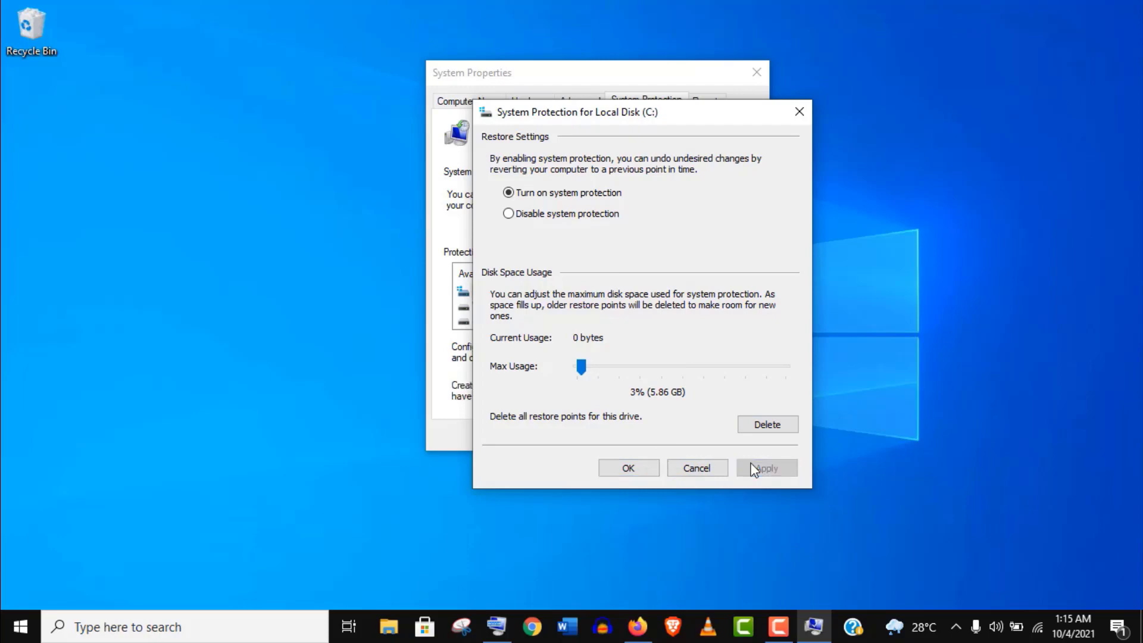
pyautogui.click(628, 469)
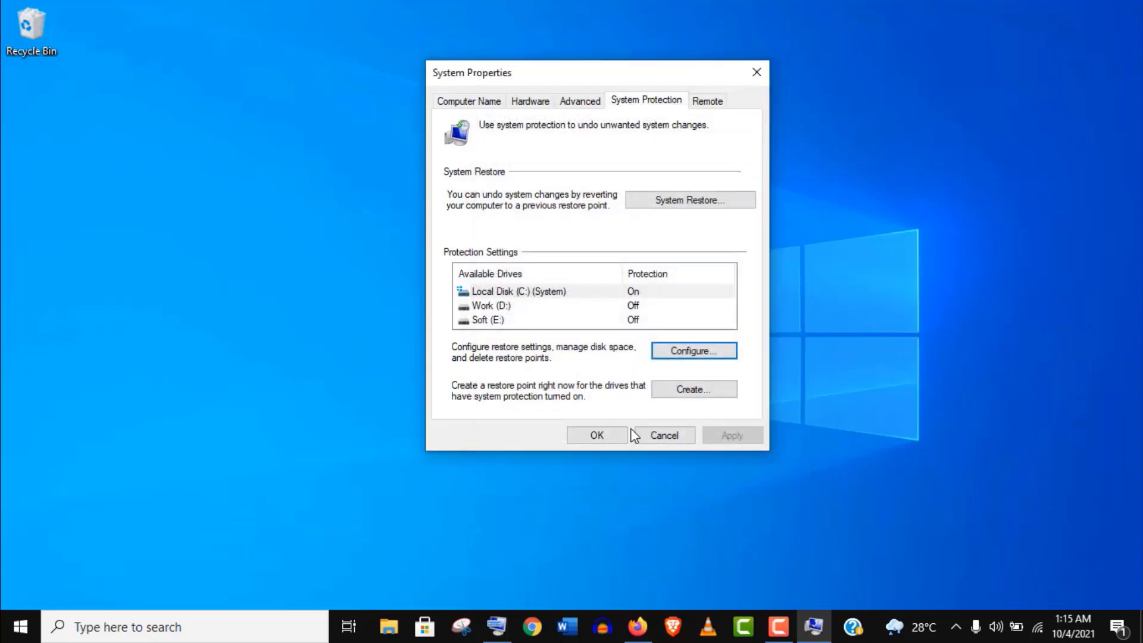
# Create a restore point described 'Restore Point on 4th Oct. 2021' and dismiss the success message
pyautogui.click(622, 292)
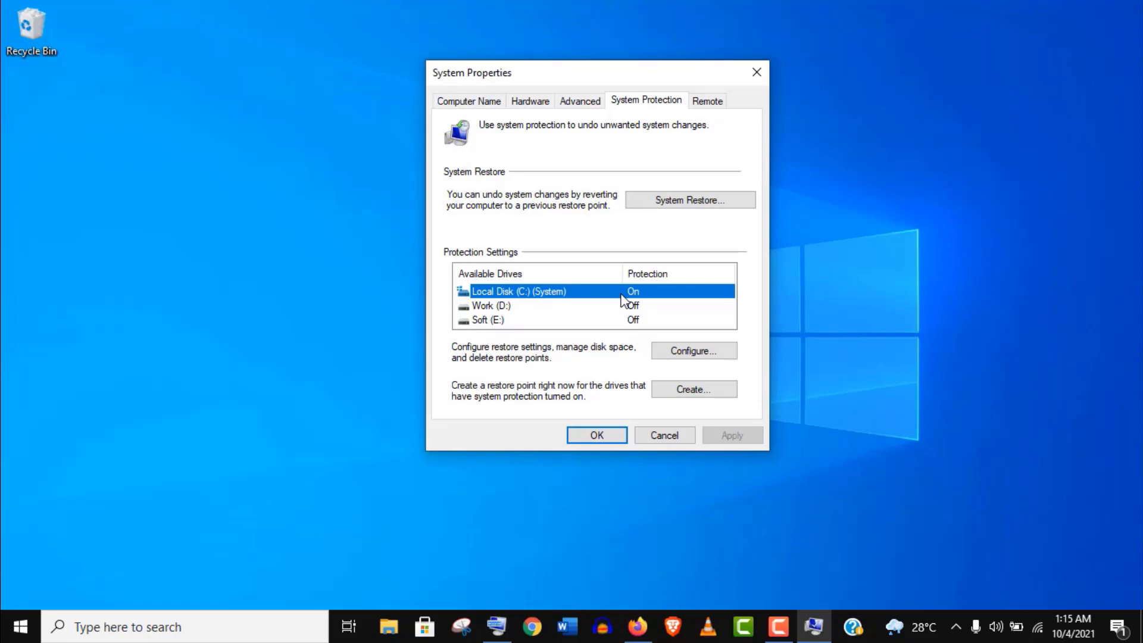
pyautogui.click(699, 393)
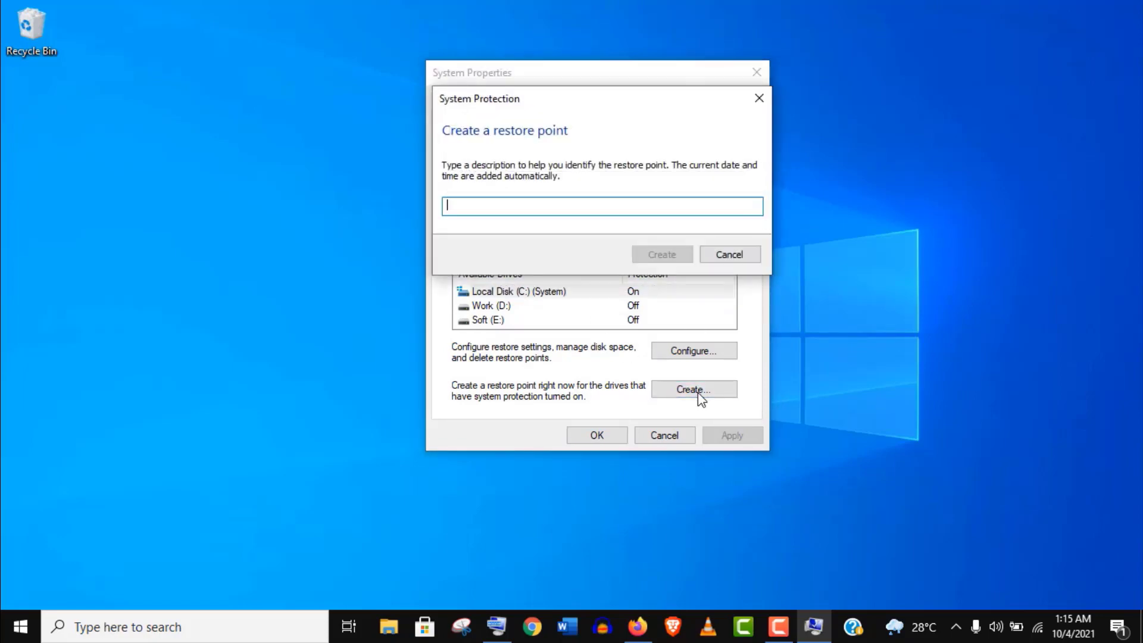
pyautogui.write('Restore Point on 4th Oct. 2021')
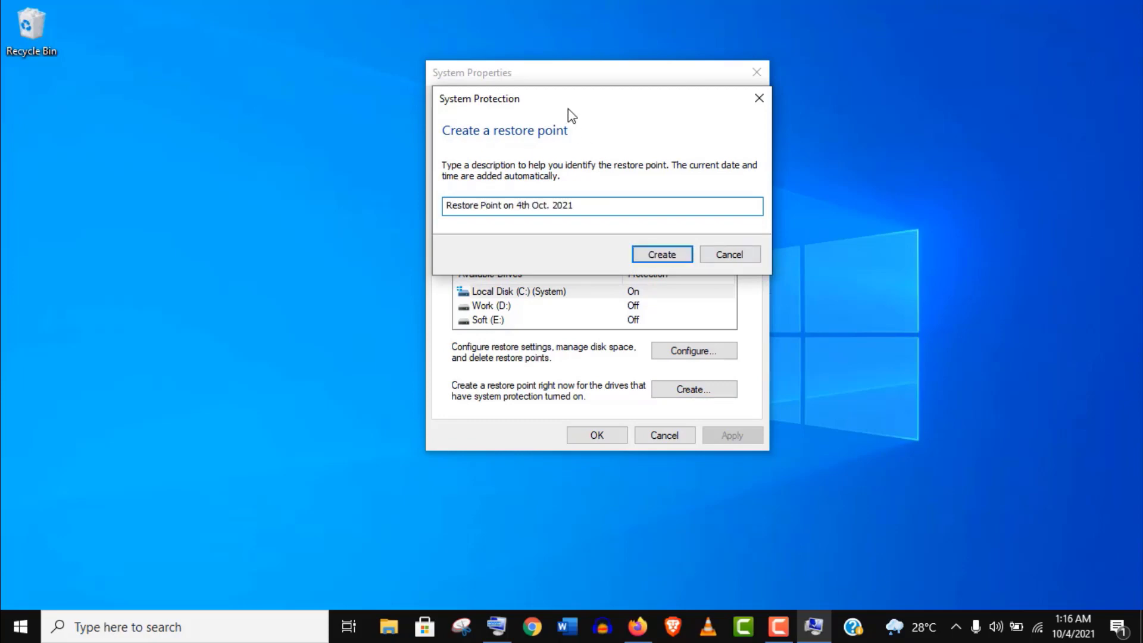
pyautogui.click(669, 253)
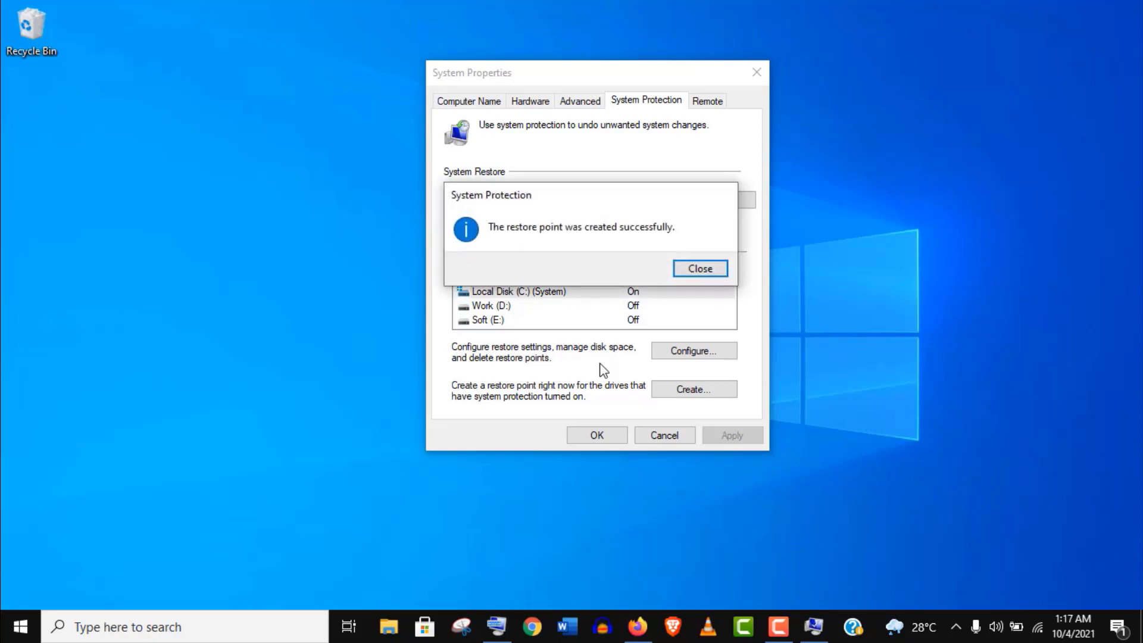
pyautogui.click(722, 268)
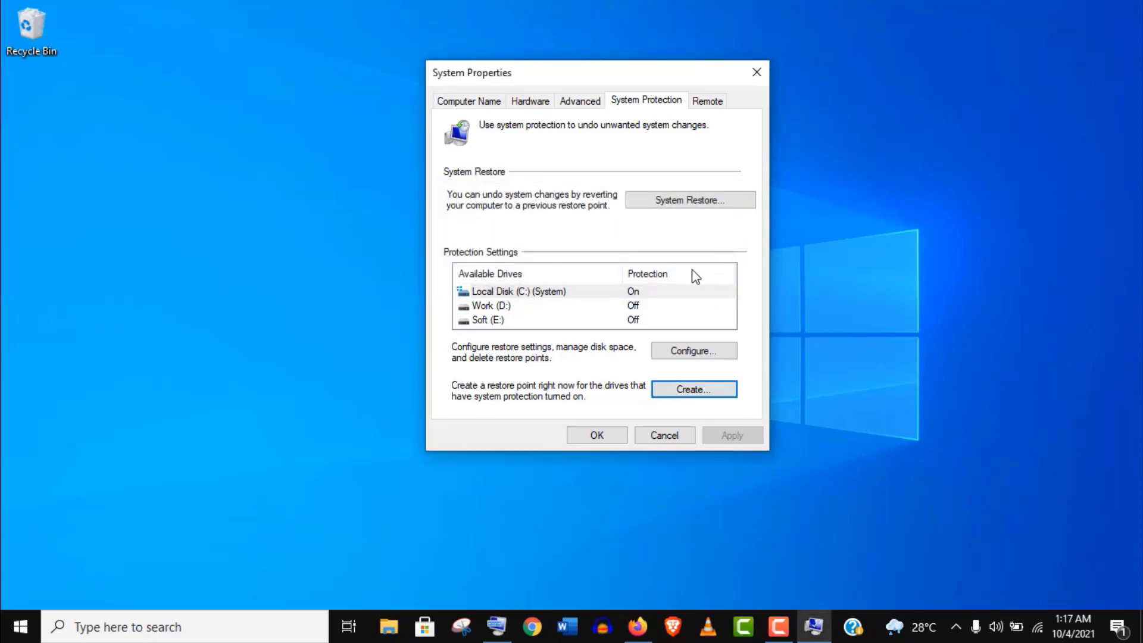
# Select the new manual restore point in System Restore's list, then close System Restore and System Properties
pyautogui.click(638, 202)
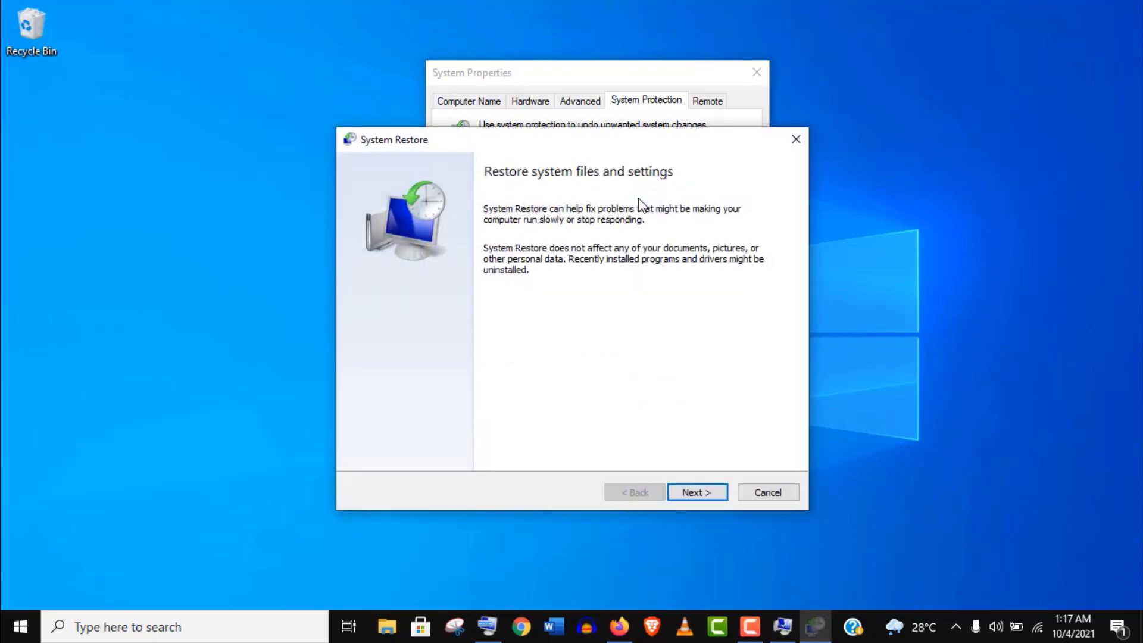
pyautogui.click(705, 451)
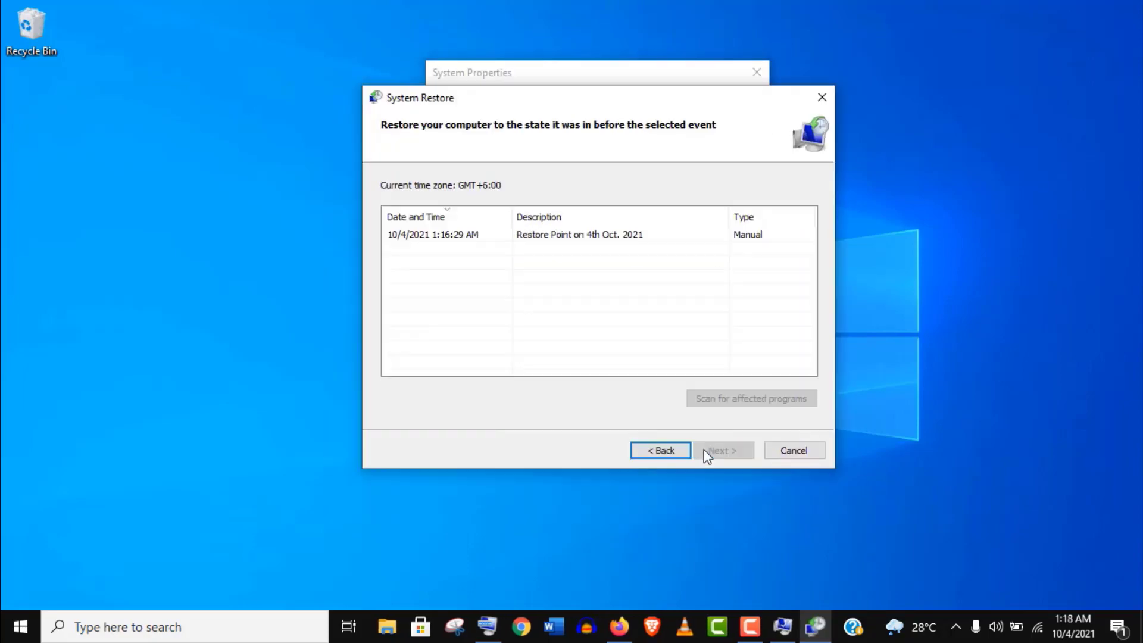
pyautogui.click(559, 234)
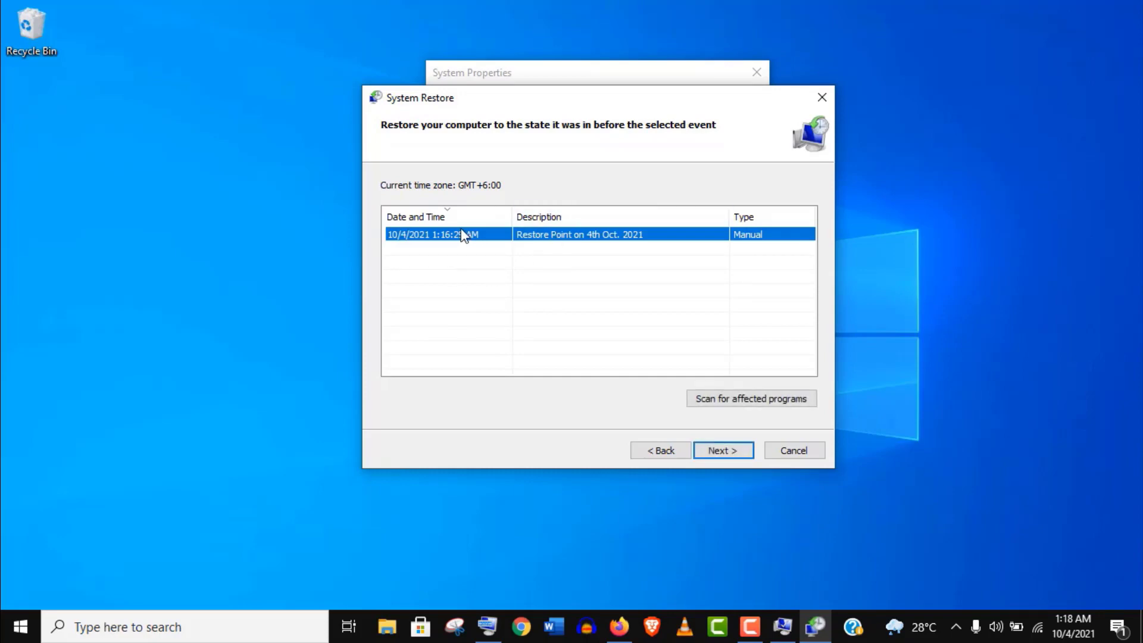
pyautogui.click(819, 108)
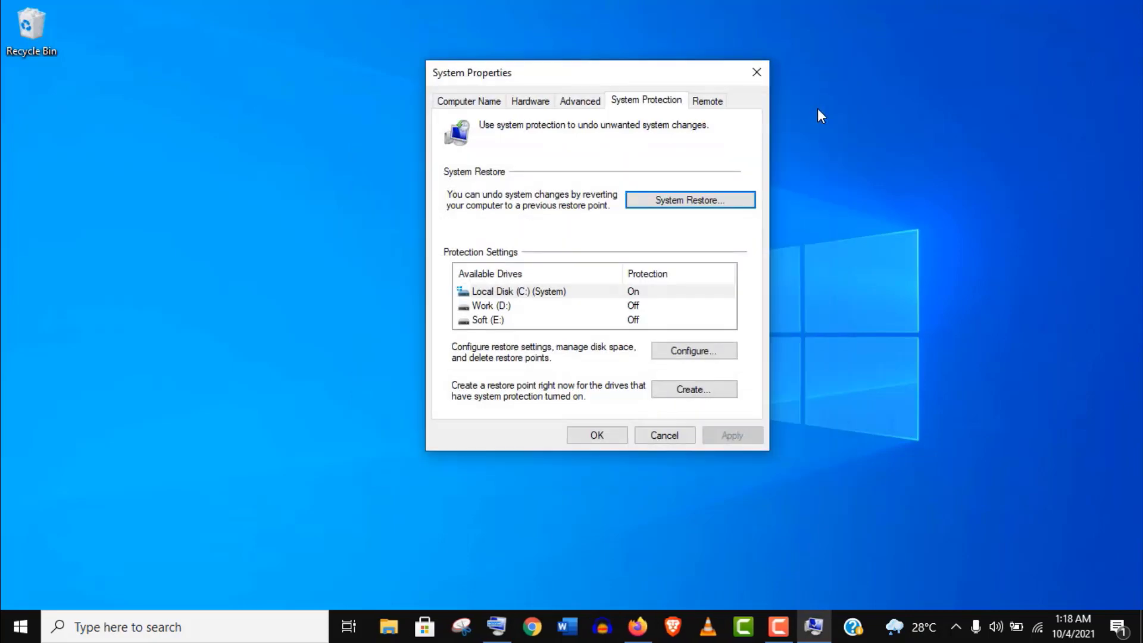
pyautogui.click(755, 80)
# Relaunch System Restore by running rstrui from the Run dialog
pyautogui.press('super+r')
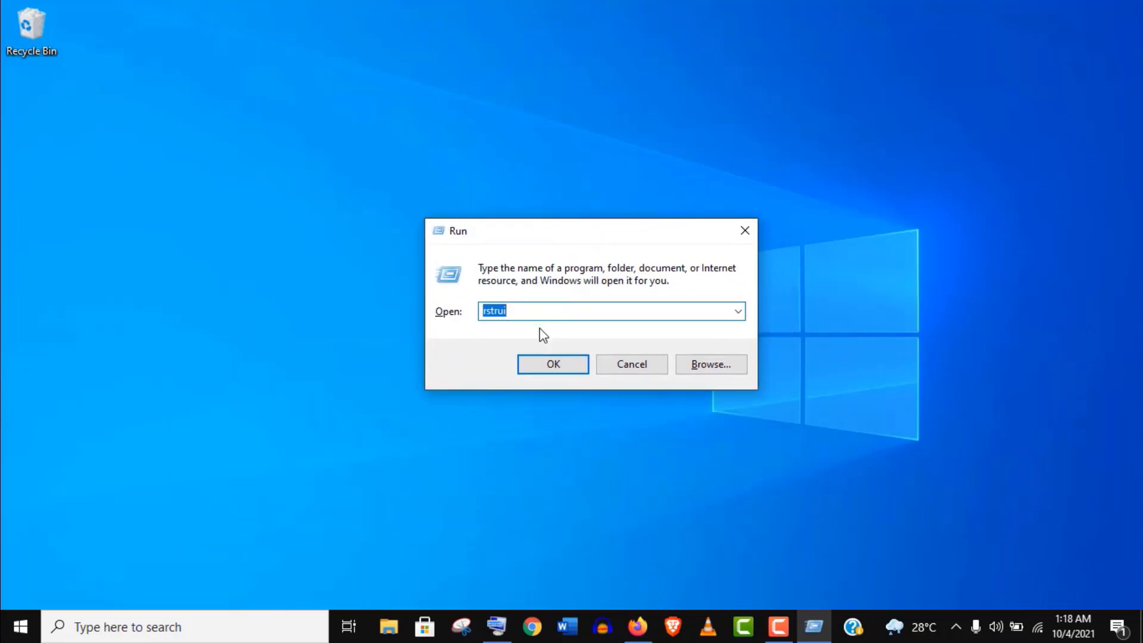
pyautogui.click(528, 312)
pyautogui.click(576, 359)
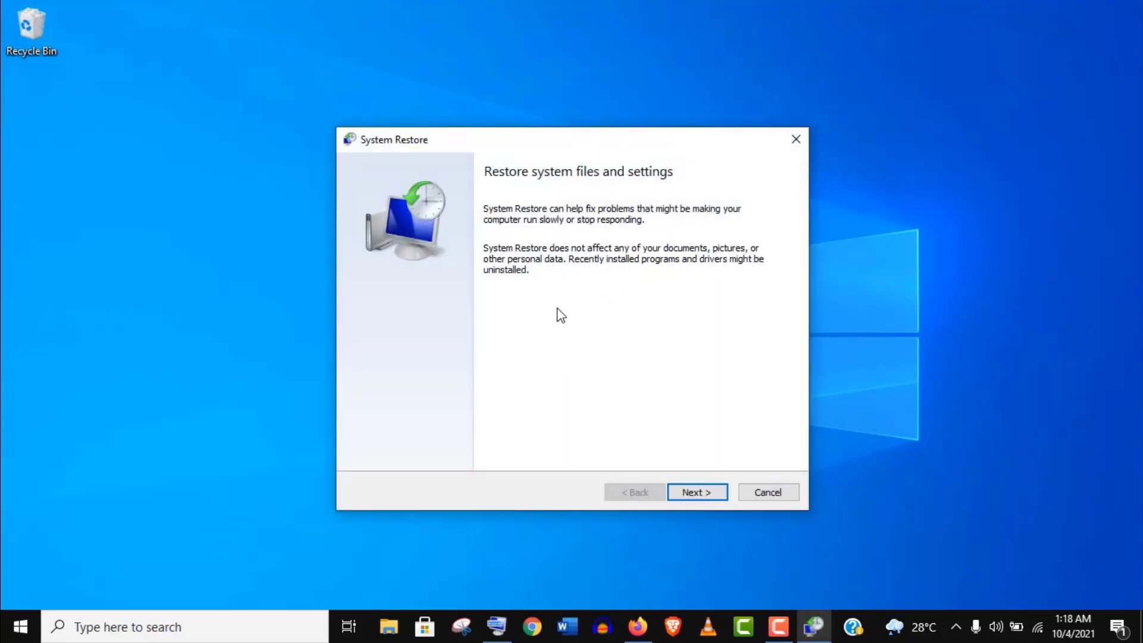
# Reach the confirm page for the 4th Oct. 2021 restore point, then cancel
pyautogui.click(691, 493)
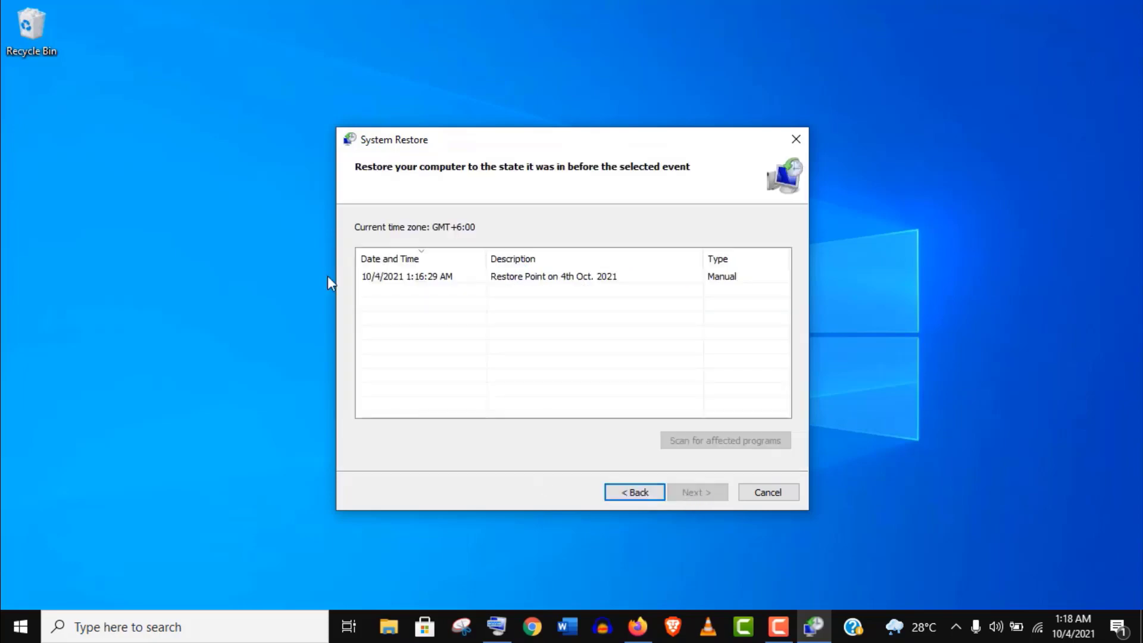
pyautogui.click(506, 280)
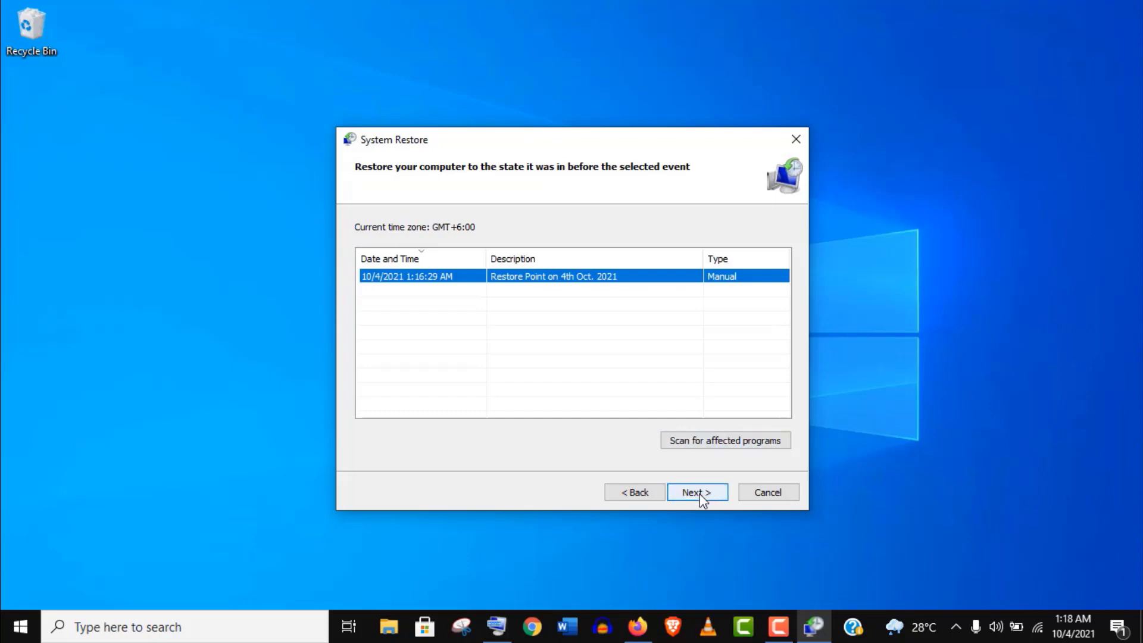
pyautogui.click(700, 494)
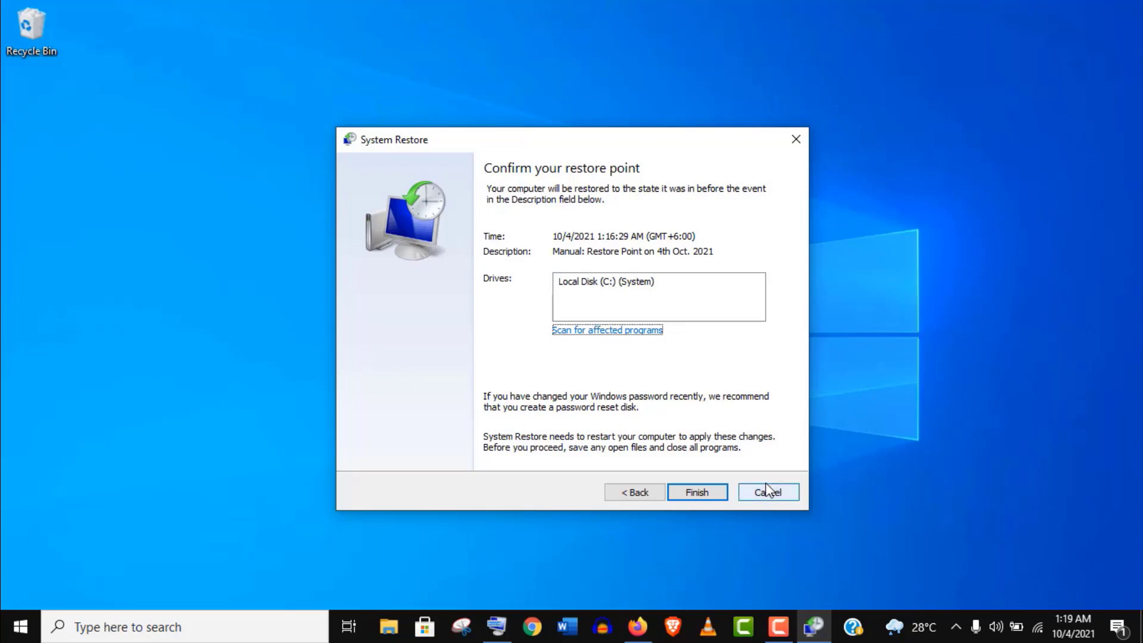
pyautogui.click(760, 497)
pyautogui.click(764, 491)
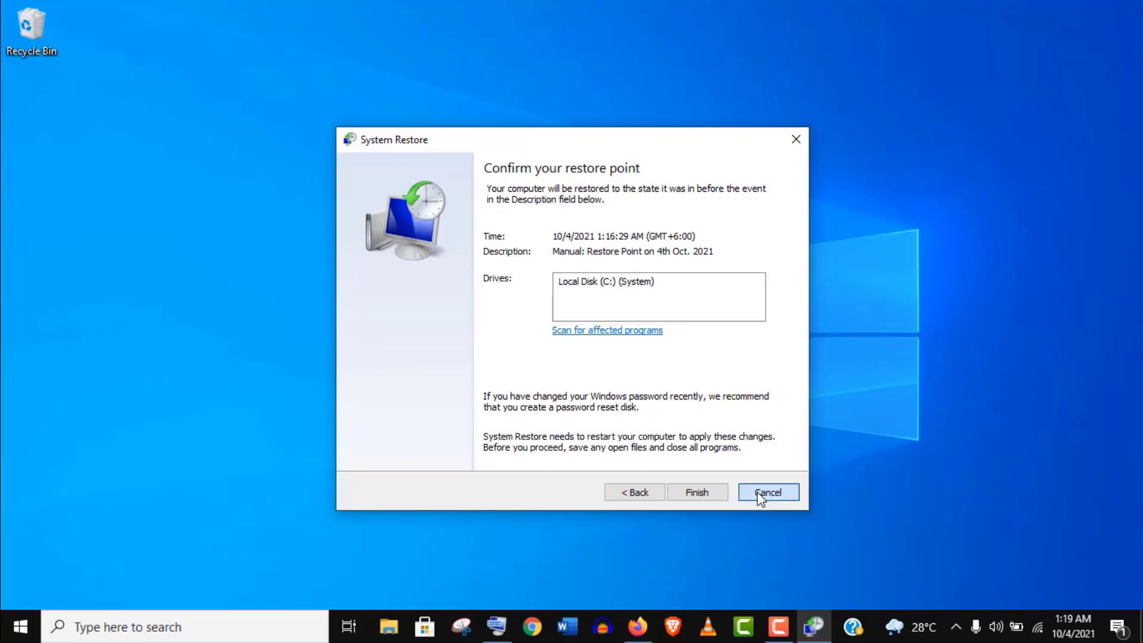